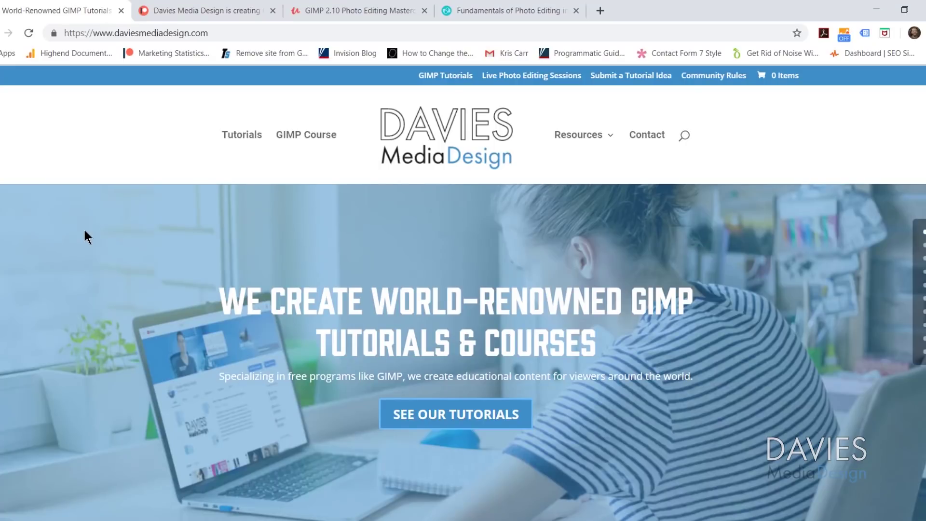
# Scroll down through the Davies Media Design homepage in Chrome.
pyautogui.scroll(-5, 84, 236)
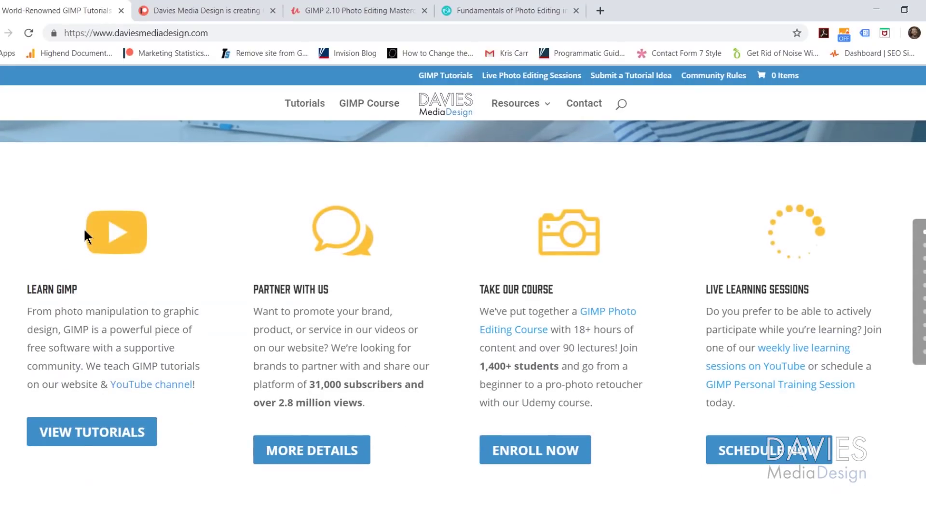
pyautogui.scroll(-9, 85, 232)
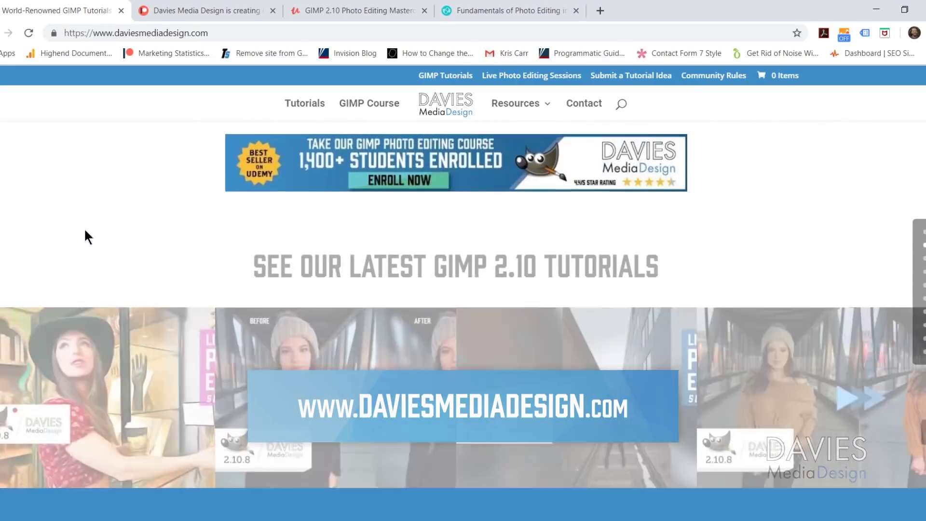
pyautogui.scroll(-7, 85, 230)
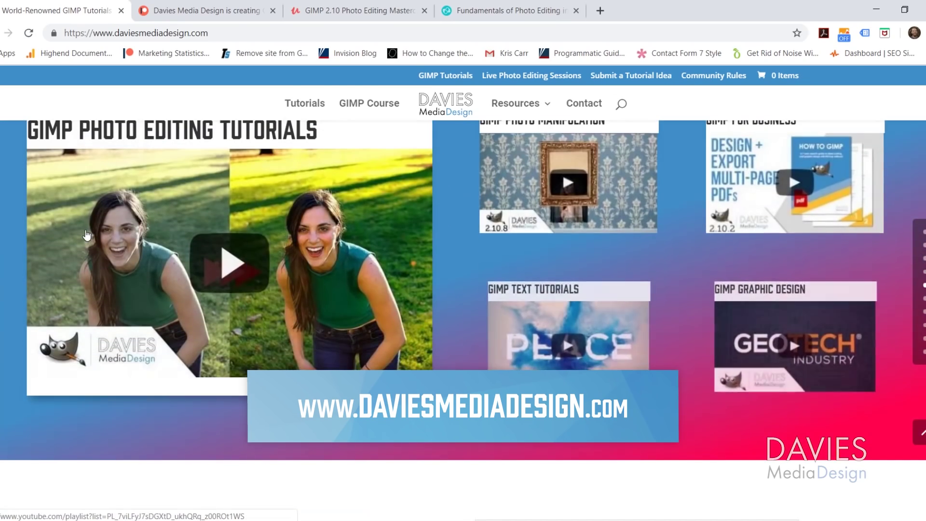
pyautogui.scroll(-14, 87, 233)
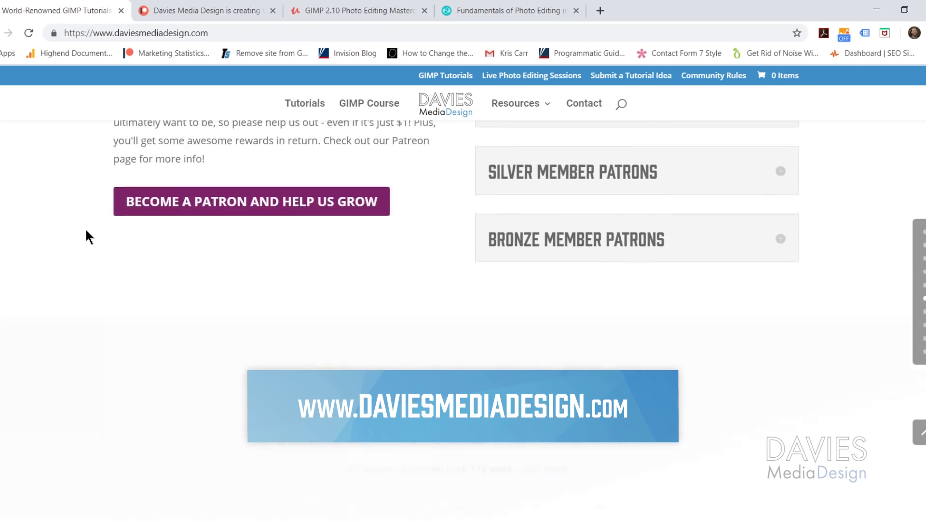
pyautogui.scroll(-10, 85, 228)
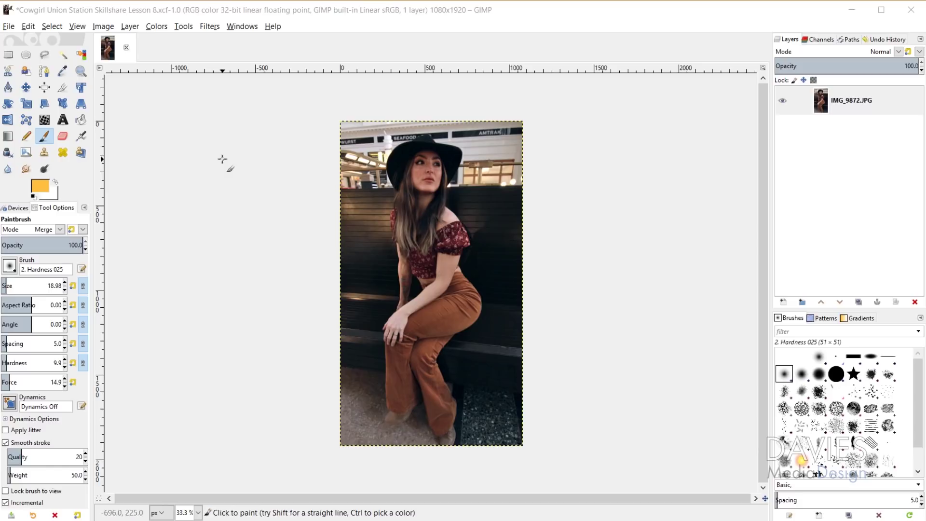
# Bring up the Colors > Color Temperature dialog for IMG_9872.JPG.
pyautogui.click(158, 27)
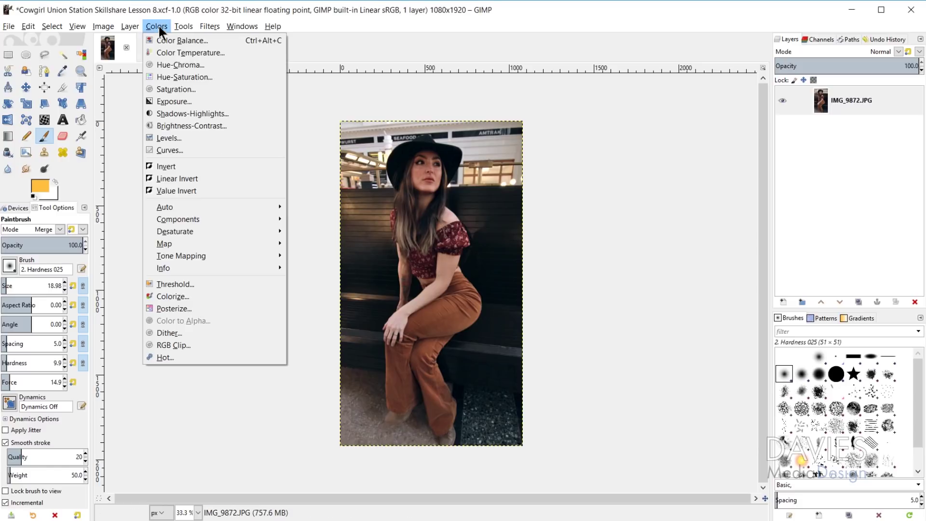
pyautogui.click(175, 52)
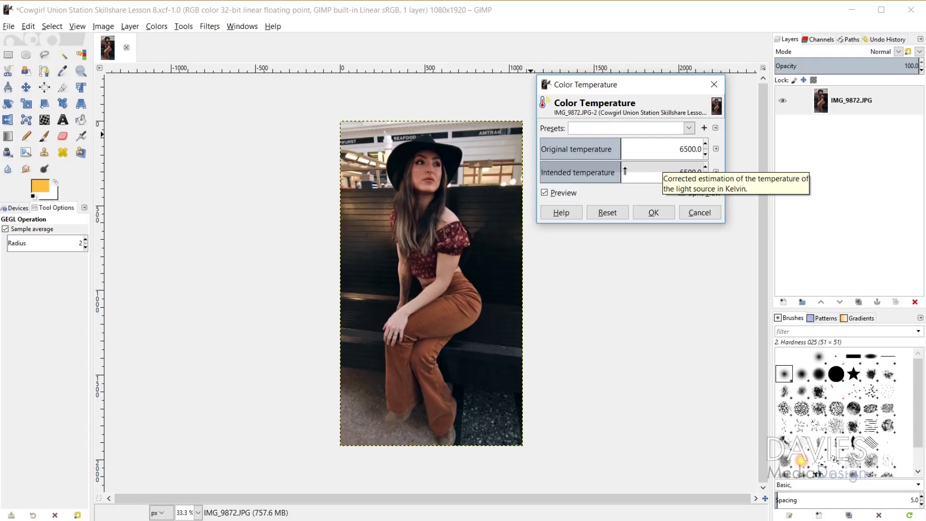
pyautogui.moveTo(625, 171)
pyautogui.mouseDown()
pyautogui.moveTo(651, 168)
pyautogui.moveTo(607, 169)
pyautogui.mouseUp()
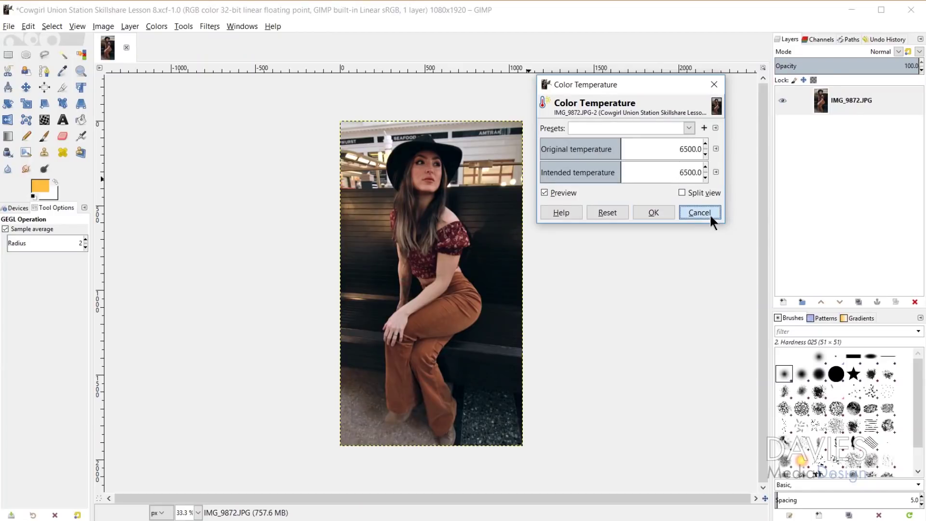
# Cancel the Color Temperature dialog and paint yellow Paintbrush strokes around the hat and upper-left area.
pyautogui.click(710, 214)
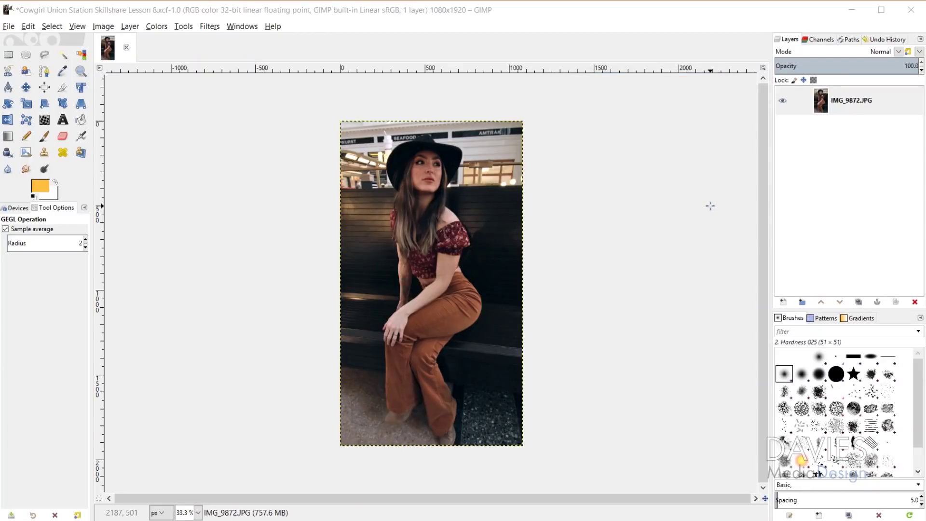
pyautogui.click(44, 136)
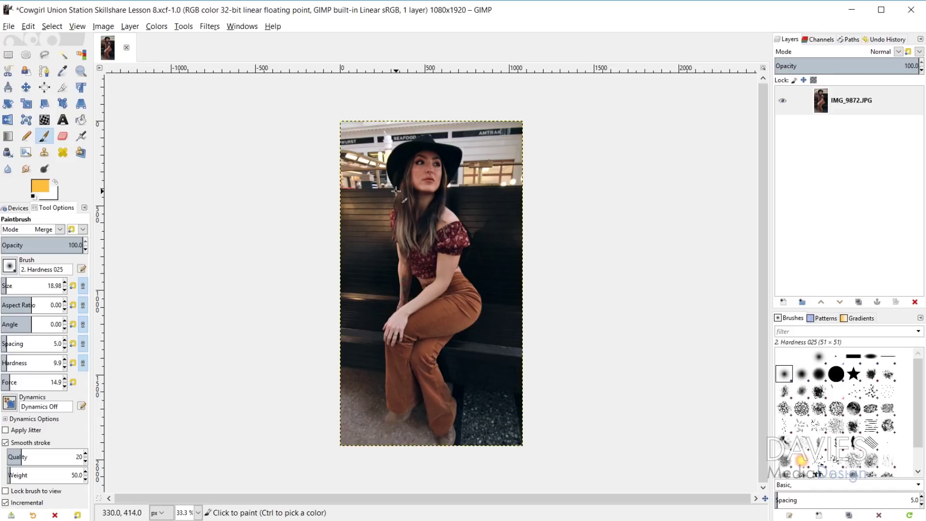
pyautogui.moveTo(516, 169)
pyautogui.mouseDown()
pyautogui.moveTo(538, 194)
pyautogui.moveTo(521, 205)
pyautogui.mouseUp()
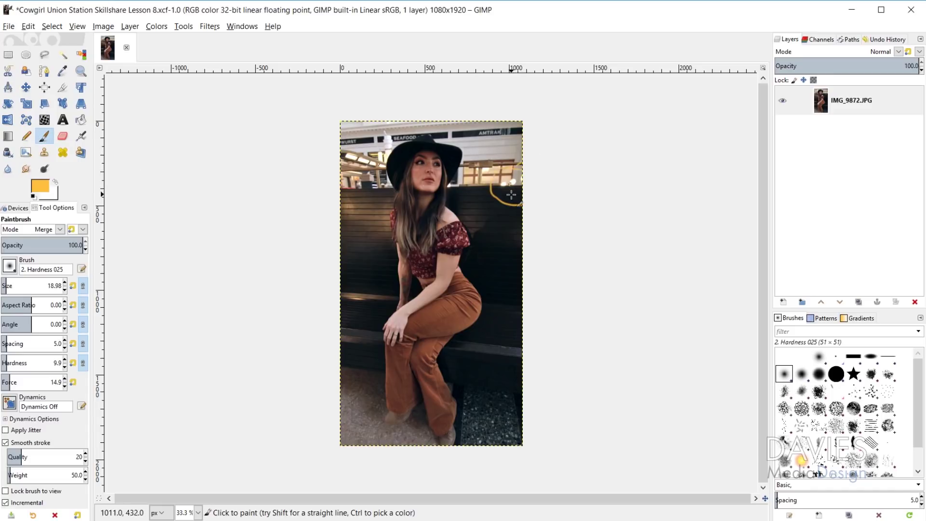
pyautogui.moveTo(365, 146); pyautogui.dragTo(366, 194)
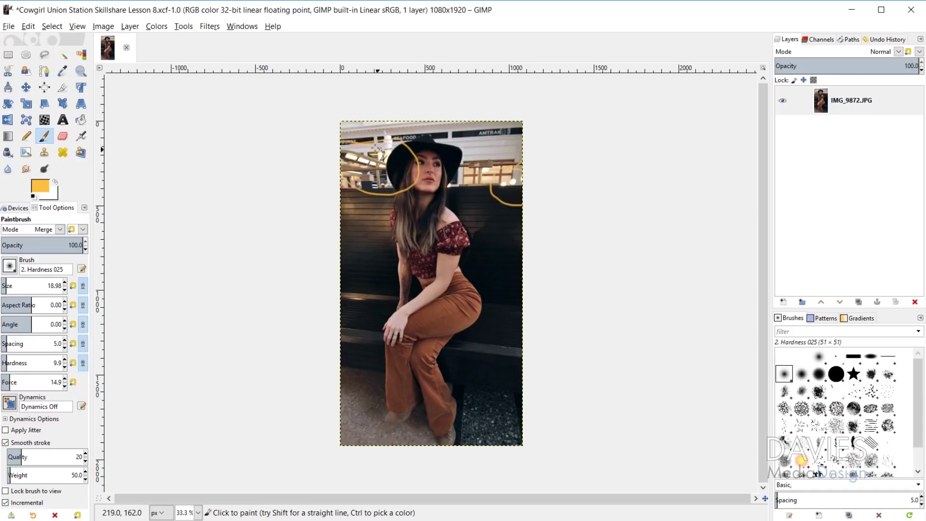
pyautogui.moveTo(344, 154); pyautogui.dragTo(414, 155)
pyautogui.moveTo(359, 174); pyautogui.dragTo(429, 174)
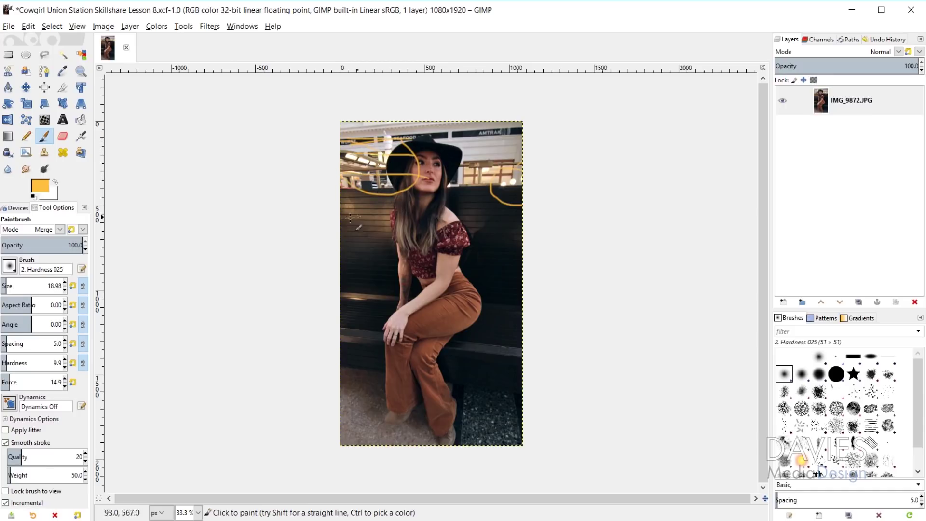
pyautogui.moveTo(341, 211)
pyautogui.mouseDown()
pyautogui.moveTo(405, 211)
pyautogui.moveTo(385, 195)
pyautogui.moveTo(342, 240)
pyautogui.mouseUp()
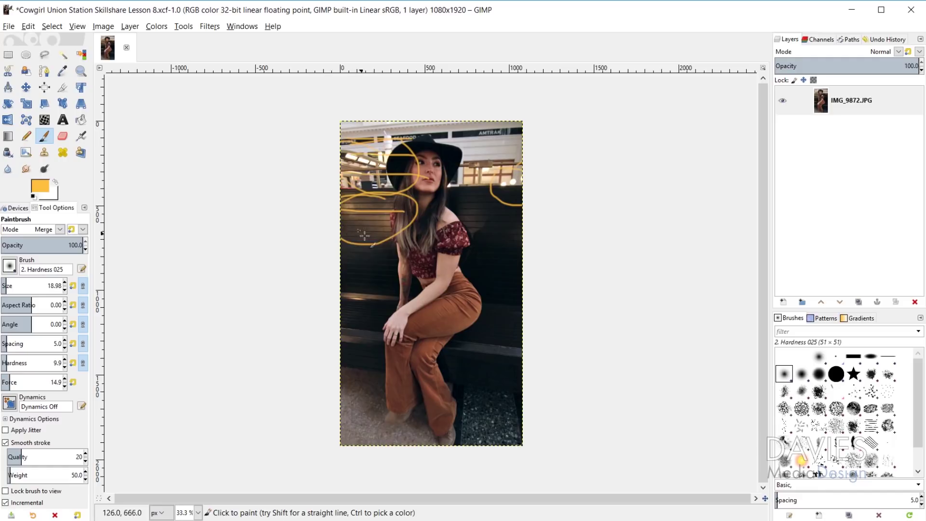
# Swap to white and paint five strokes from the right edge toward her face and shoulder.
pyautogui.press('x')
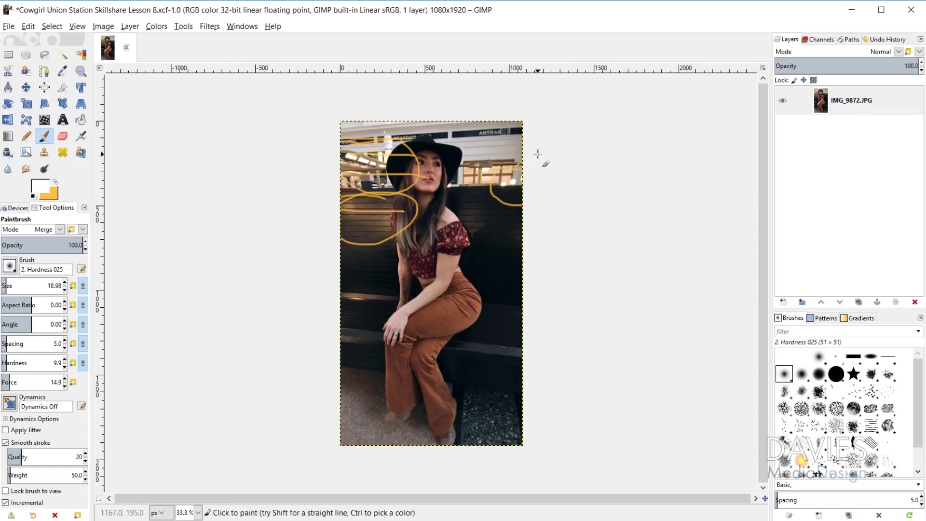
pyautogui.moveTo(540, 140); pyautogui.dragTo(413, 189)
pyautogui.moveTo(534, 164); pyautogui.dragTo(447, 207)
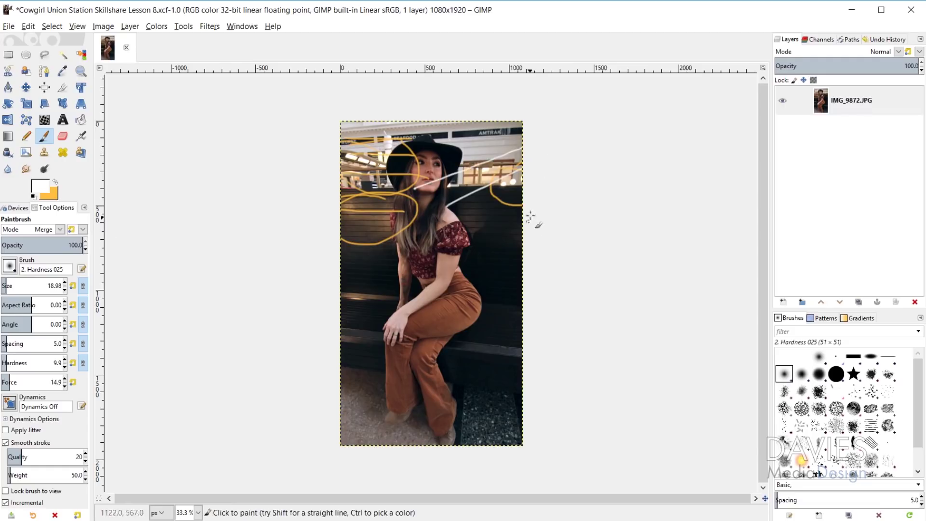
pyautogui.moveTo(535, 194); pyautogui.dragTo(444, 260)
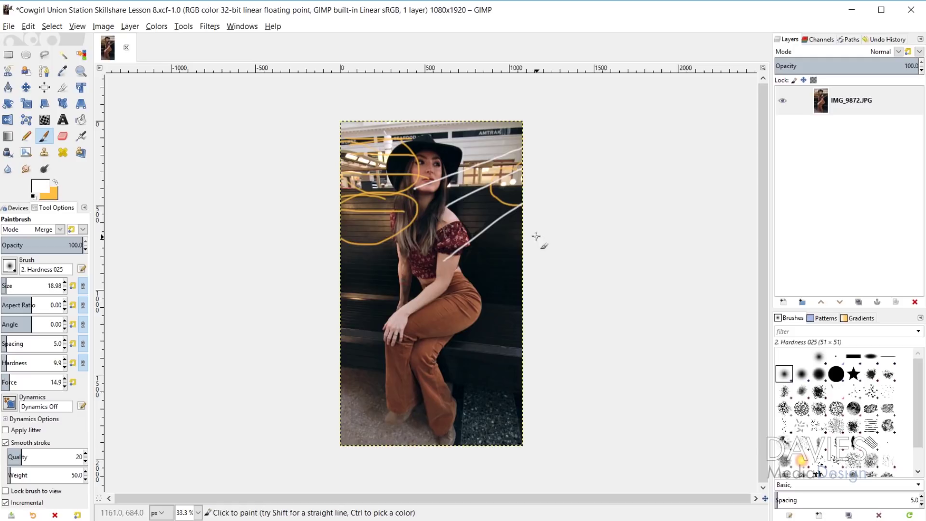
pyautogui.moveTo(536, 236); pyautogui.dragTo(404, 294)
pyautogui.moveTo(539, 265); pyautogui.dragTo(446, 317)
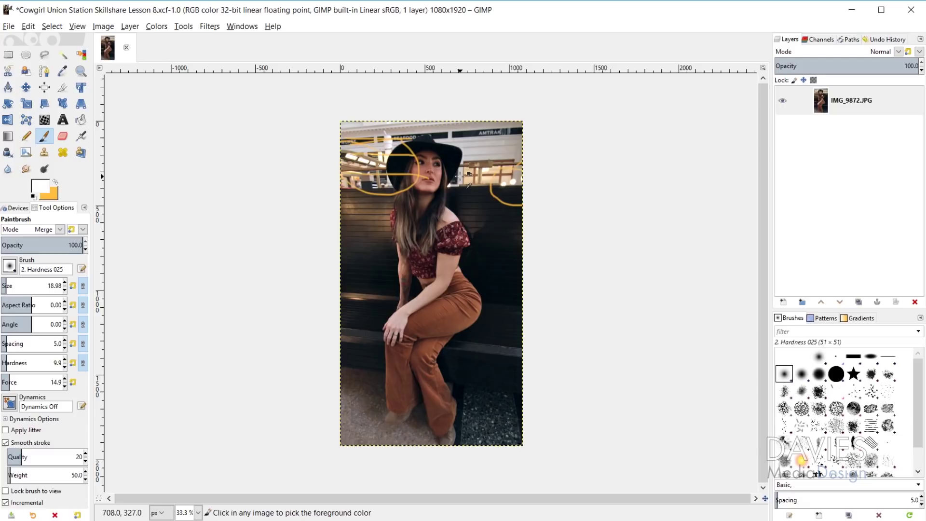
pyautogui.hotkey('ctrl', 'z')
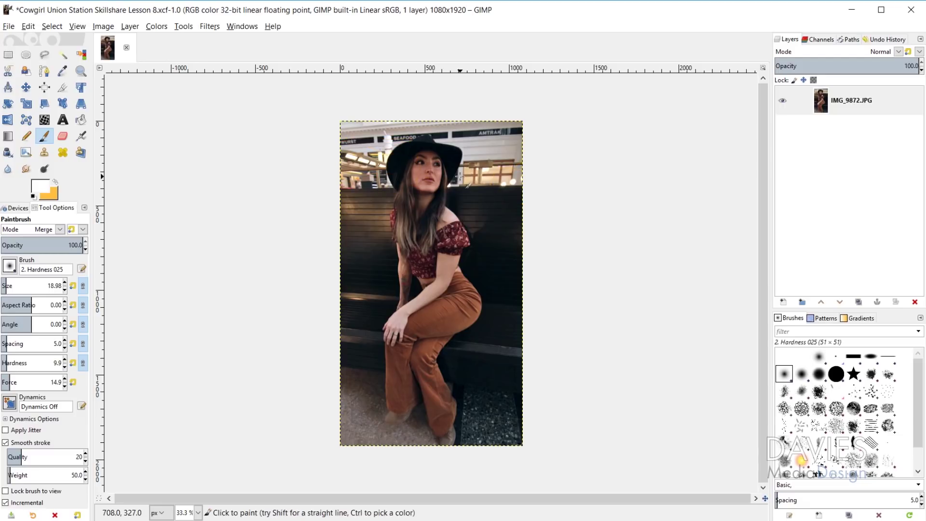
# Undo the last painted stroke and reopen the Color Temperature dialog.
pyautogui.click(157, 27)
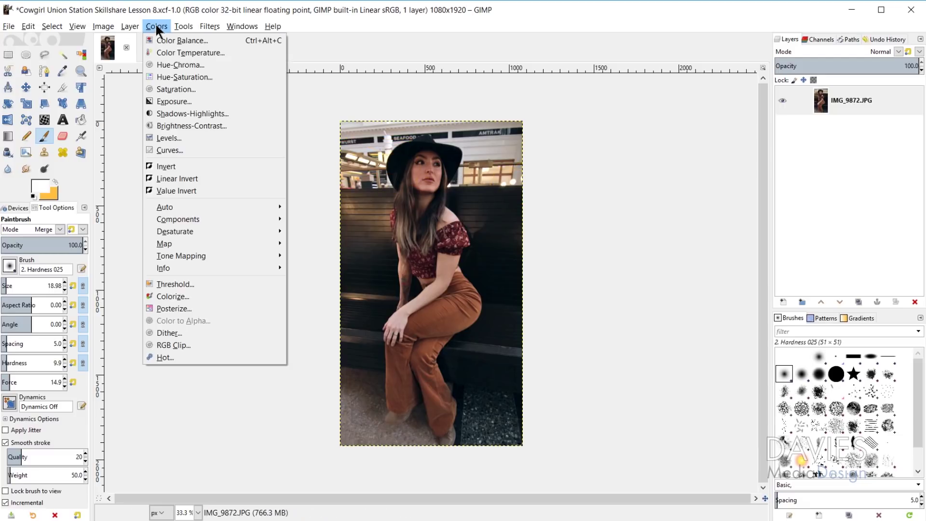
pyautogui.click(166, 50)
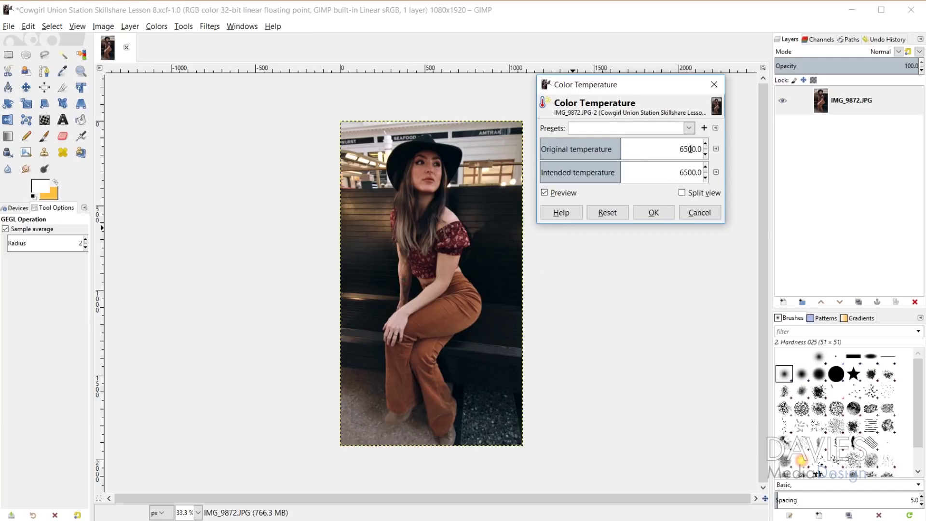
# Enter 5600 K as the original temperature and slide the intended temperature to about 5984.4 K.
pyautogui.moveTo(680, 152); pyautogui.dragTo(687, 153)
pyautogui.write('56')
pyautogui.click(685, 171)
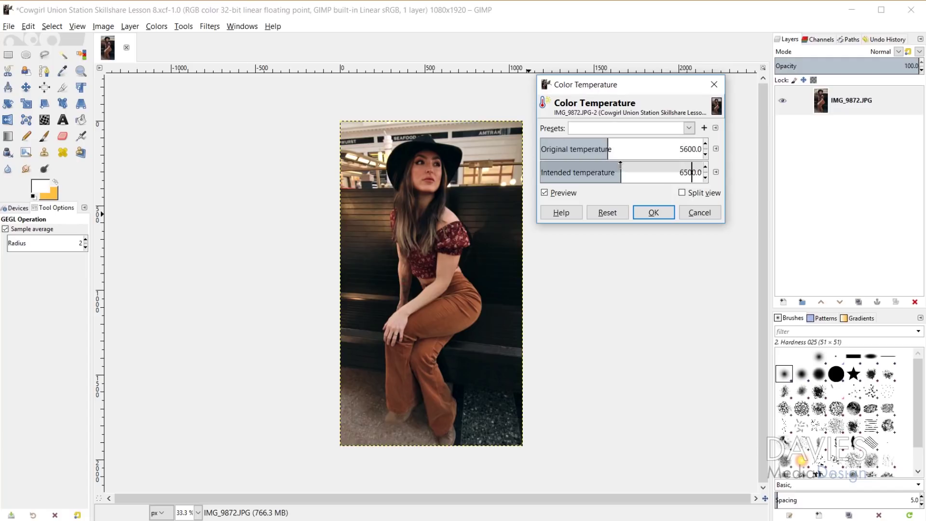
pyautogui.click(612, 165)
pyautogui.moveTo(613, 165); pyautogui.dragTo(608, 165)
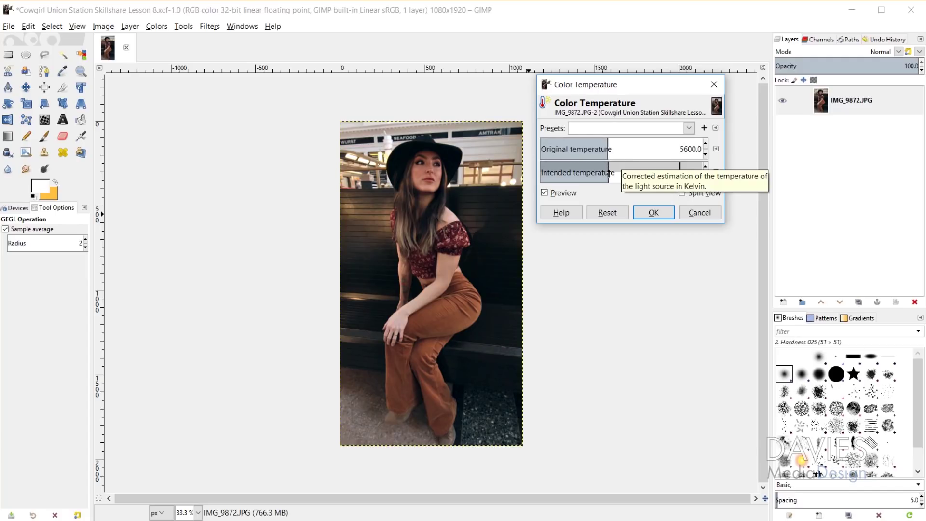
pyautogui.moveTo(609, 173)
pyautogui.mouseDown()
pyautogui.moveTo(621, 172)
pyautogui.moveTo(596, 172)
pyautogui.moveTo(613, 172)
pyautogui.mouseUp()
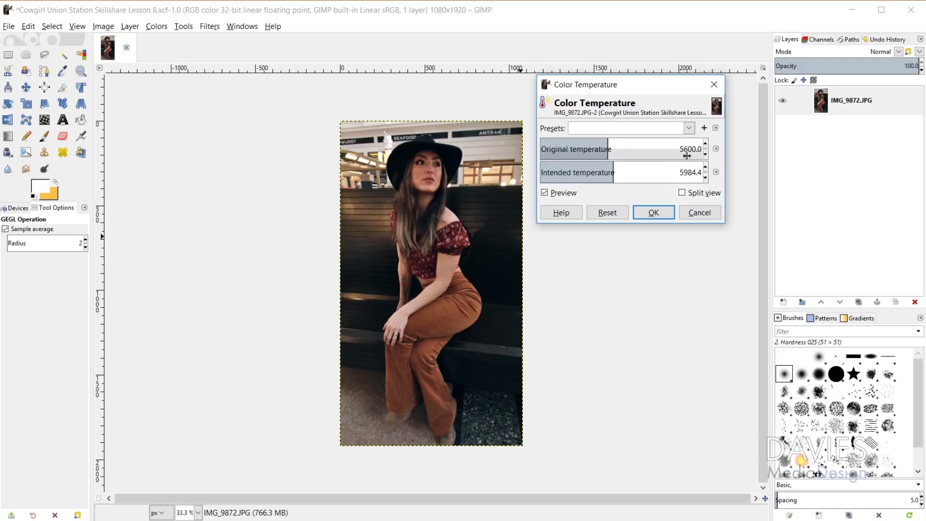
# Set 6000 K original and 6500 K intended, then toggle Preview off and on to compare.
pyautogui.moveTo(687, 149); pyautogui.dragTo(671, 149)
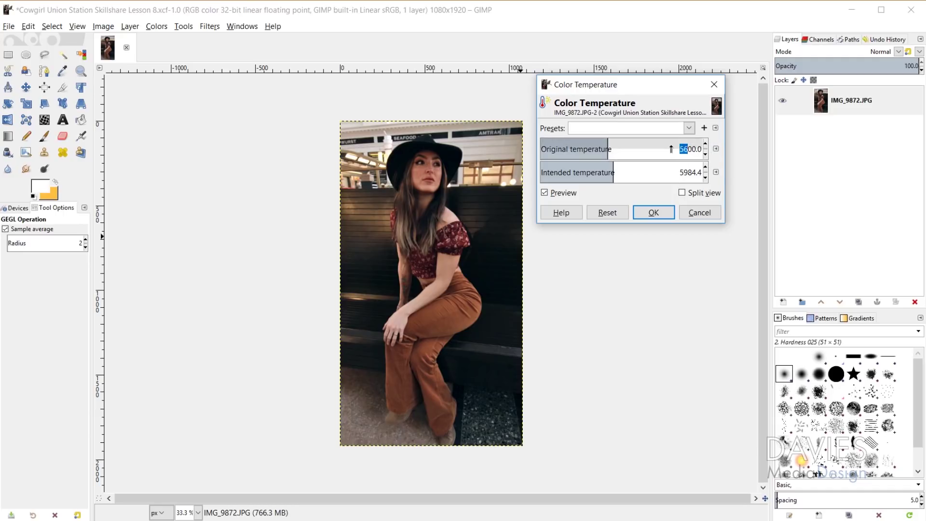
pyautogui.write('60')
pyautogui.press('Return')
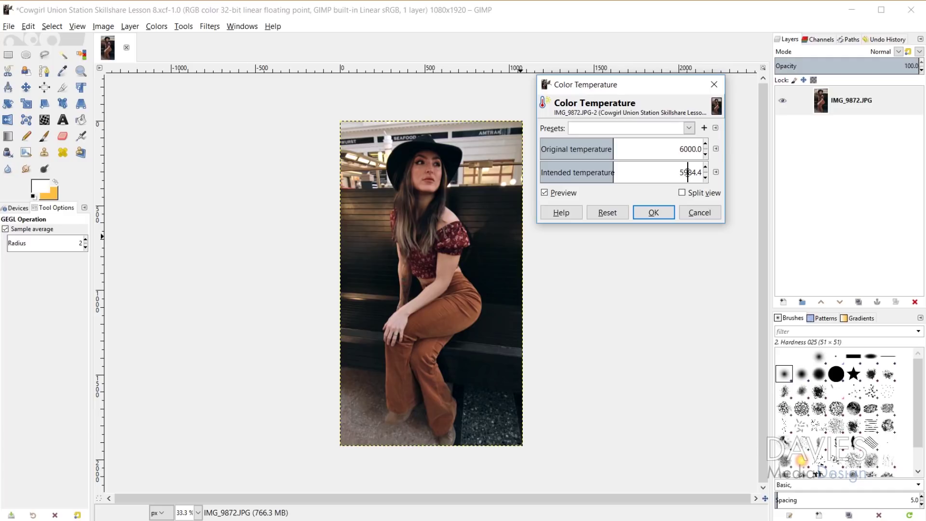
pyautogui.moveTo(615, 165); pyautogui.dragTo(621, 166)
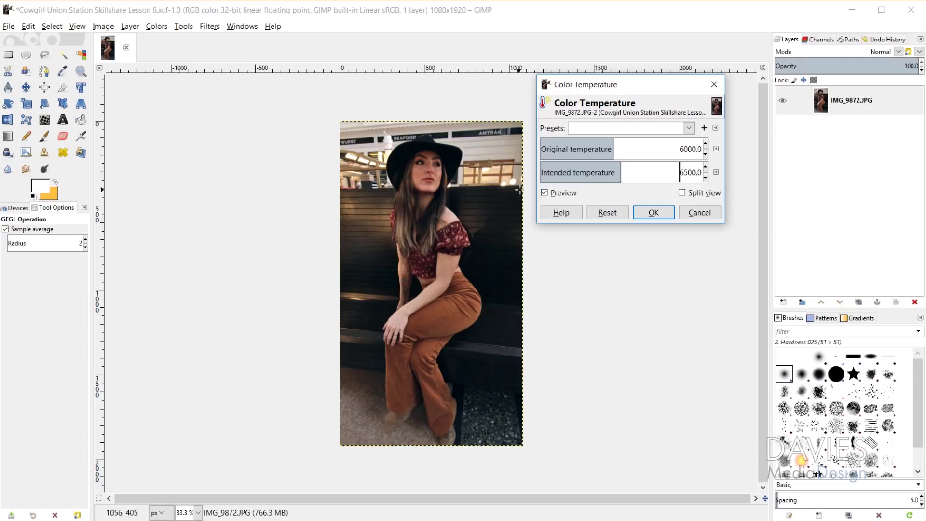
pyautogui.click(544, 192)
pyautogui.click(544, 192)
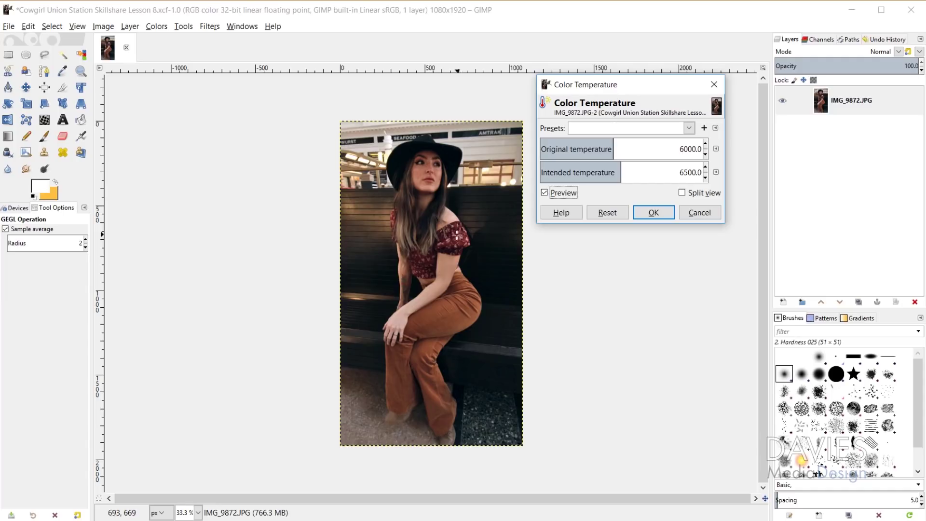
# Enable Split view, check the Presets list, and apply the 6000 K to 6500 K warming.
pyautogui.click(681, 192)
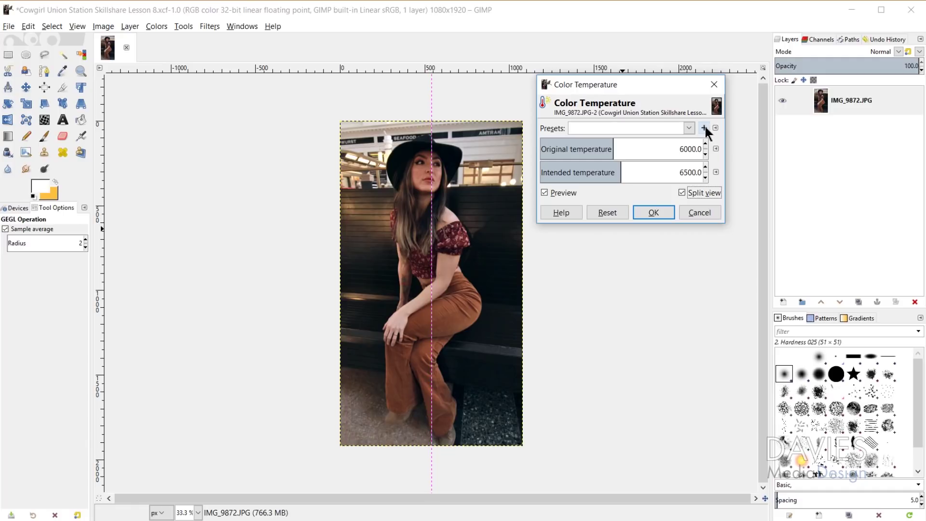
pyautogui.click(688, 127)
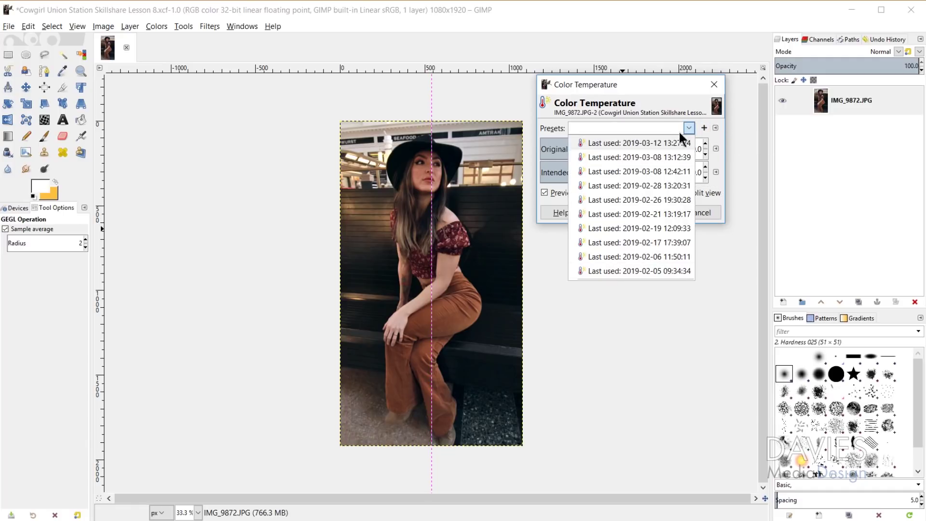
pyautogui.click(689, 128)
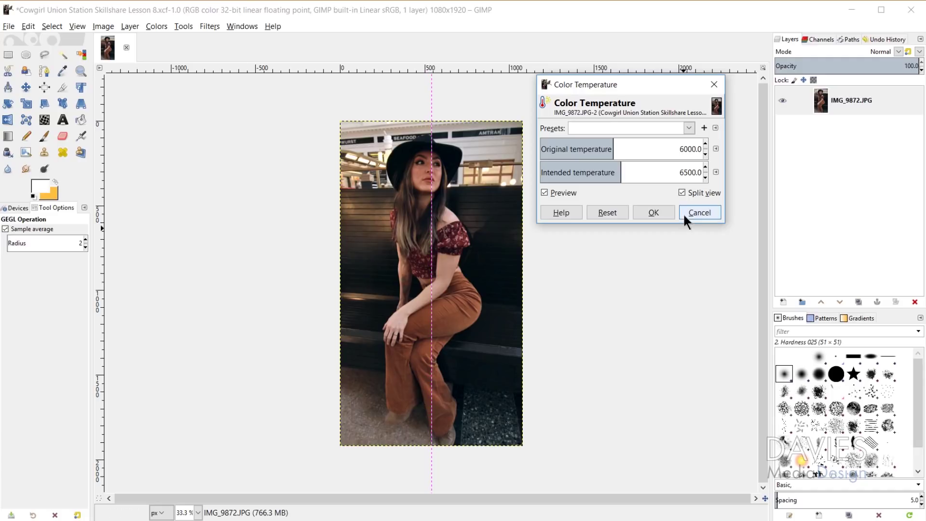
pyautogui.click(654, 214)
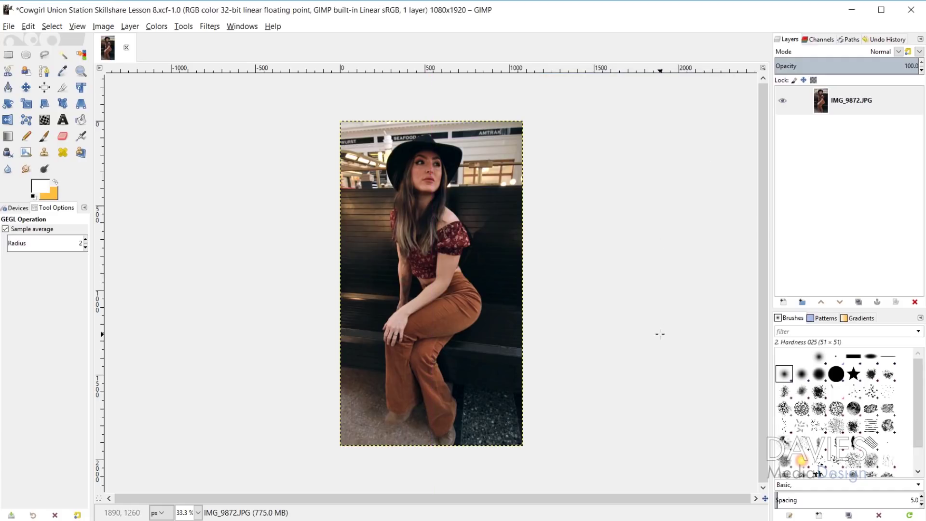